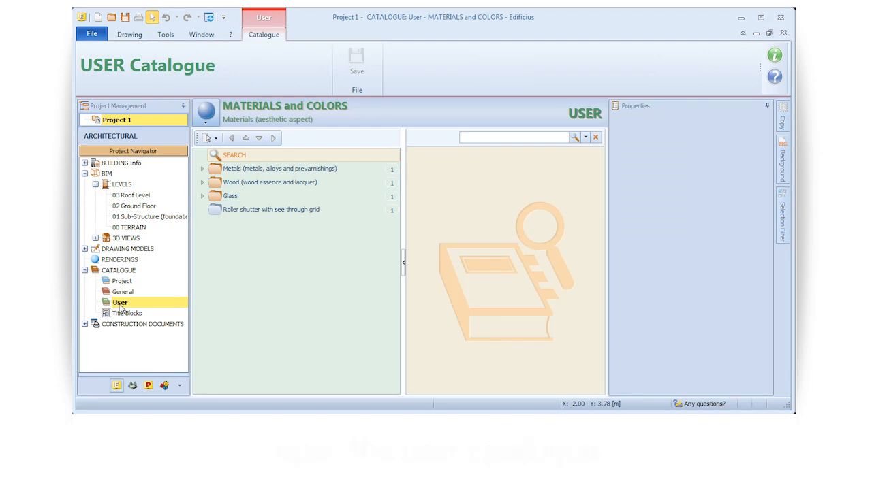
Switch the user catalogue to the Panels category and add a new folder with its default name
left_click(205, 112)
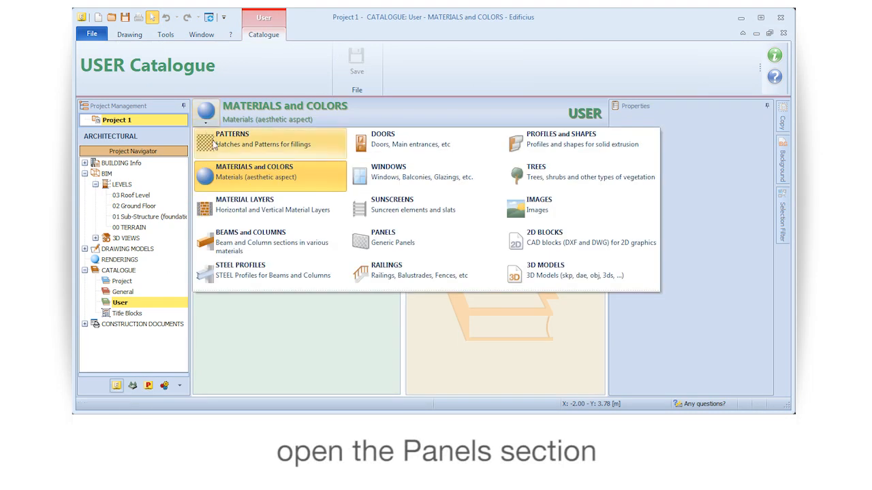
left_click(361, 243)
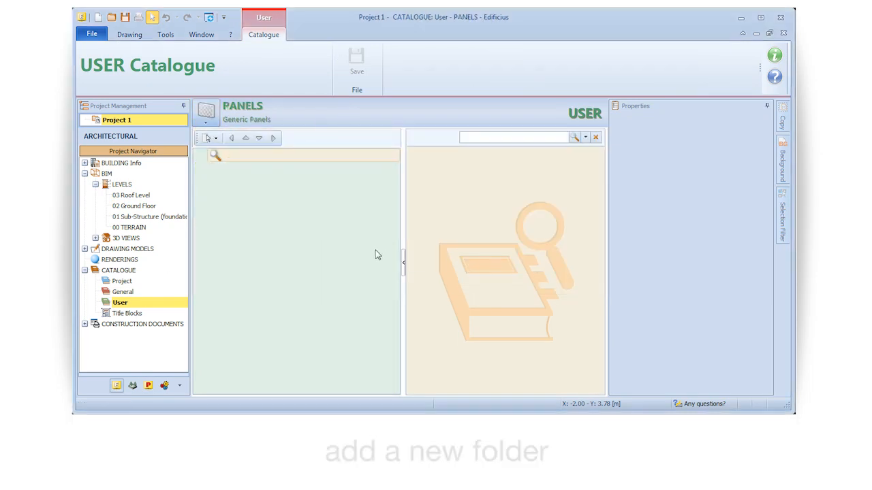
right_click(222, 202)
mouse_move(249, 207)
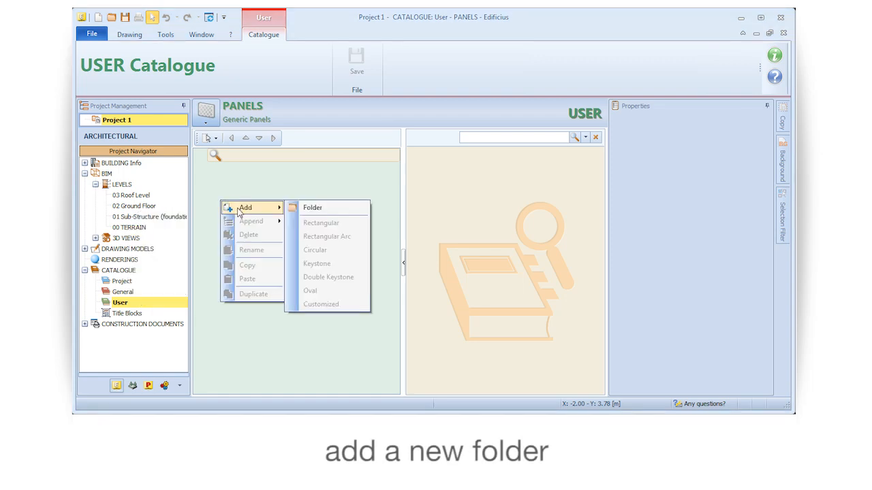
left_click(308, 209)
key("Return")
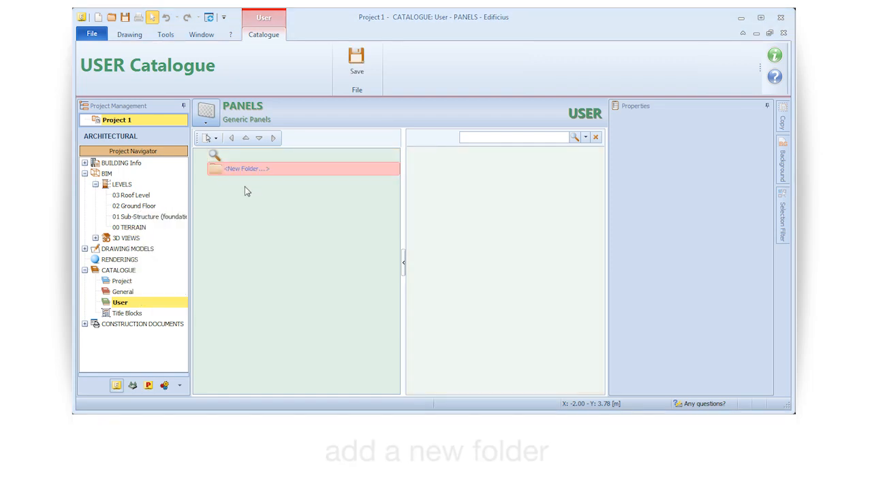
Append a new rectangular panel to the new folder
right_click(239, 170)
mouse_move(273, 193)
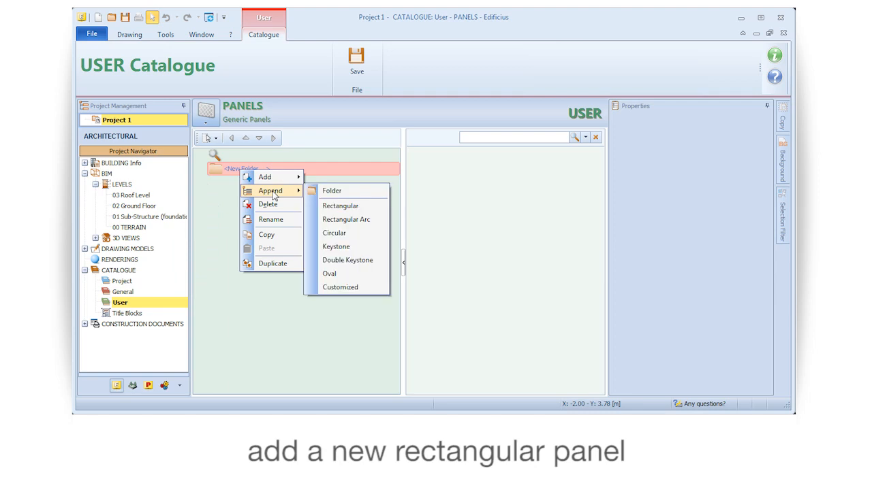
left_click(367, 213)
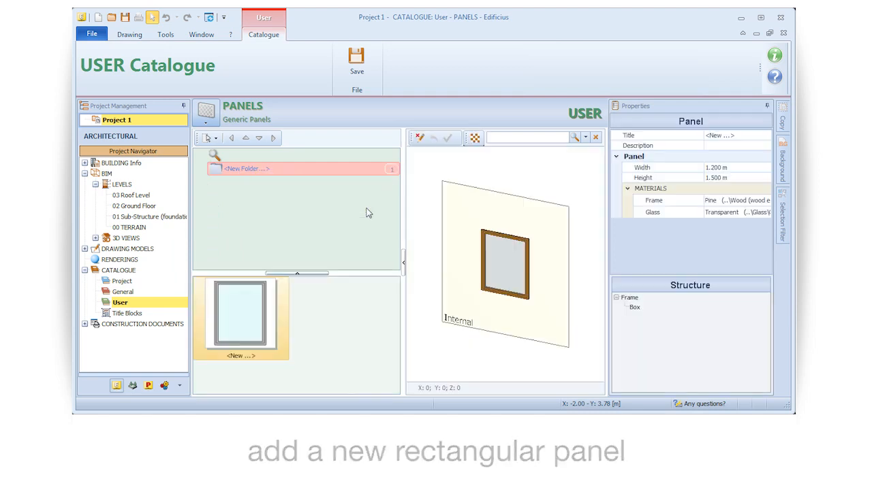
Disable the frame on both the panel's Box element and its outer Frame element
left_click_drag(401, 220, 310, 220)
left_click(459, 272)
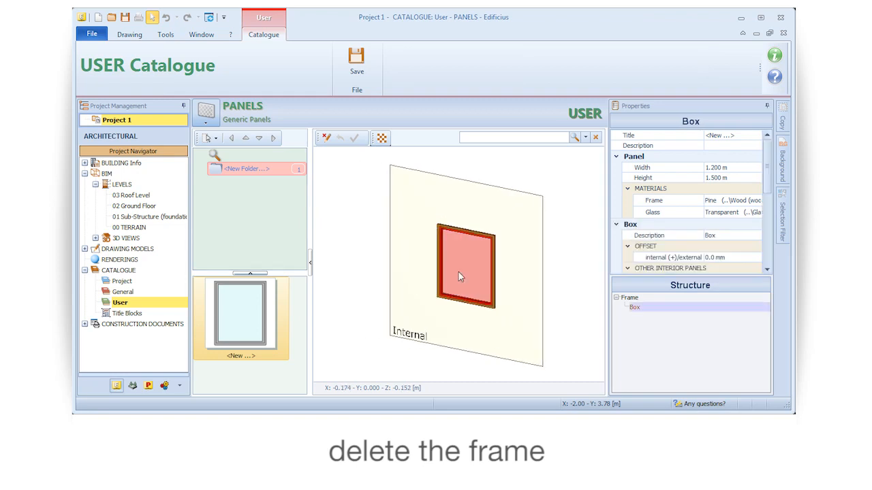
scroll(770, 224, "down", 3)
left_click_drag(770, 223, 770, 236)
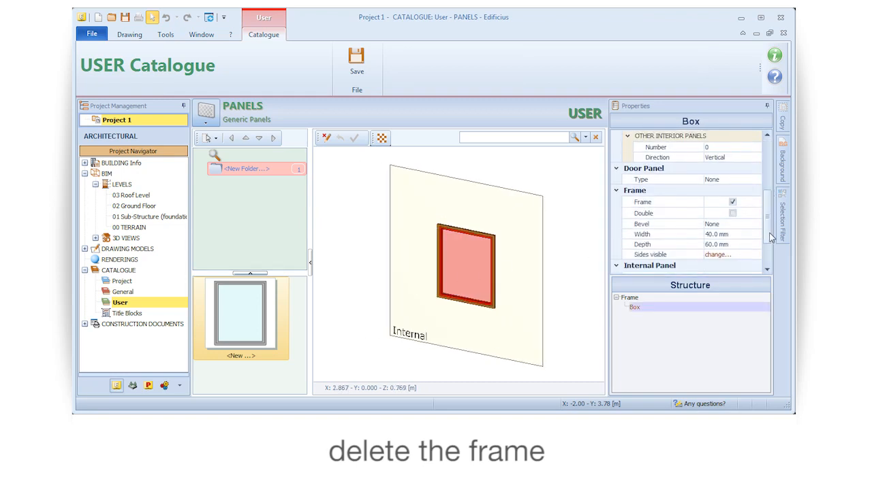
left_click(732, 203)
left_click(638, 299)
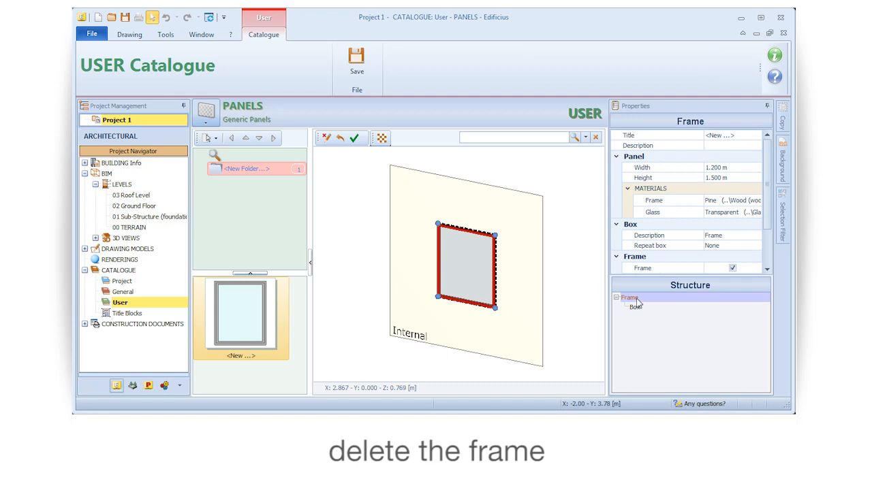
scroll(768, 241, "down", 1)
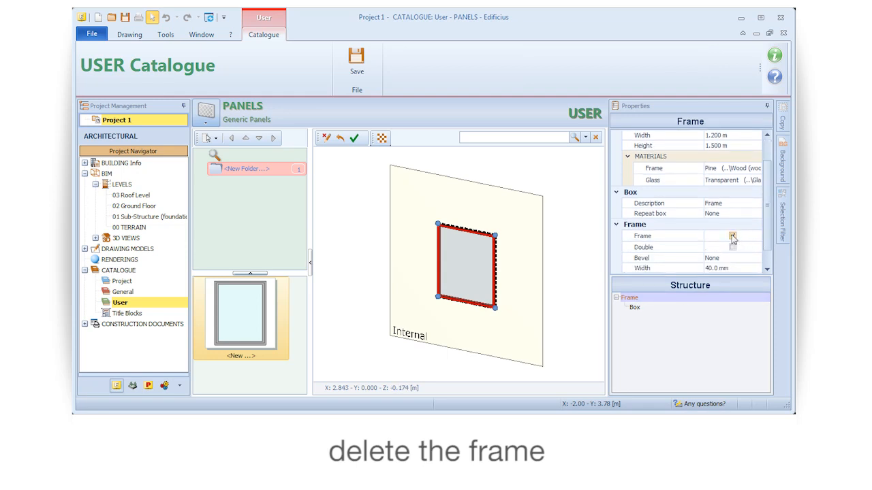
left_click(732, 237)
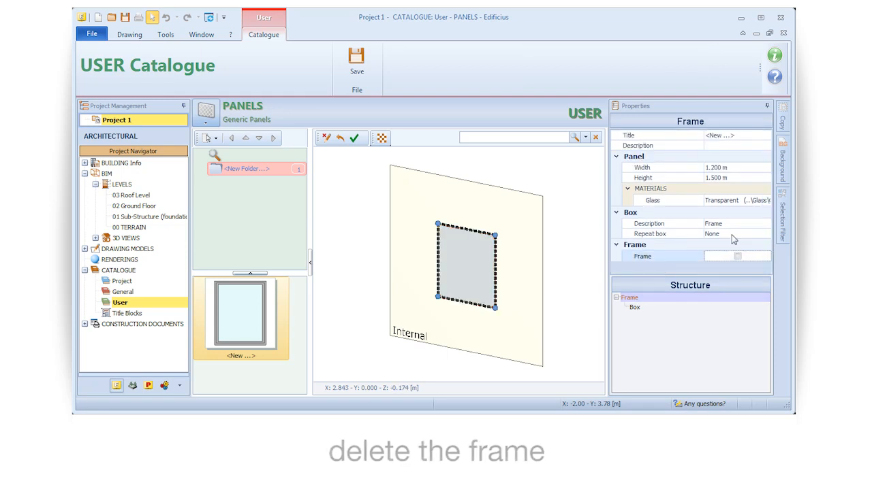
Divide the panel's Box element into 2 interior panels
left_click(636, 308)
scroll(755, 258, "down", 2)
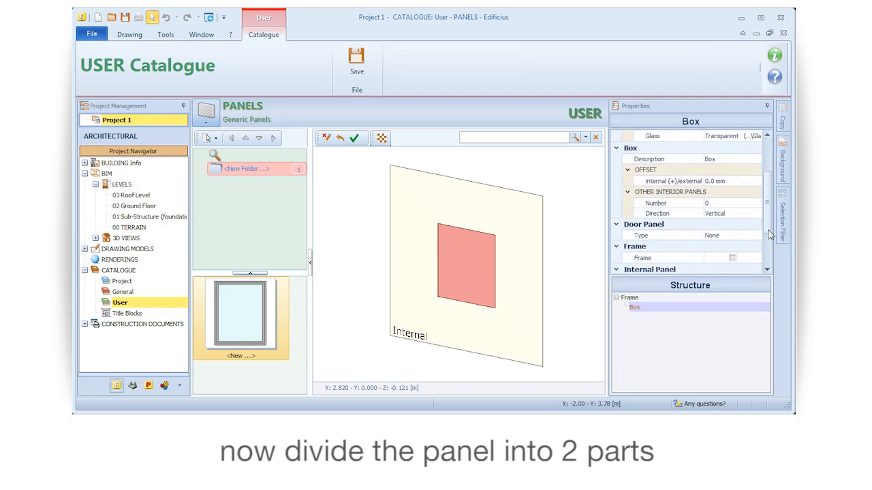
left_click(713, 204)
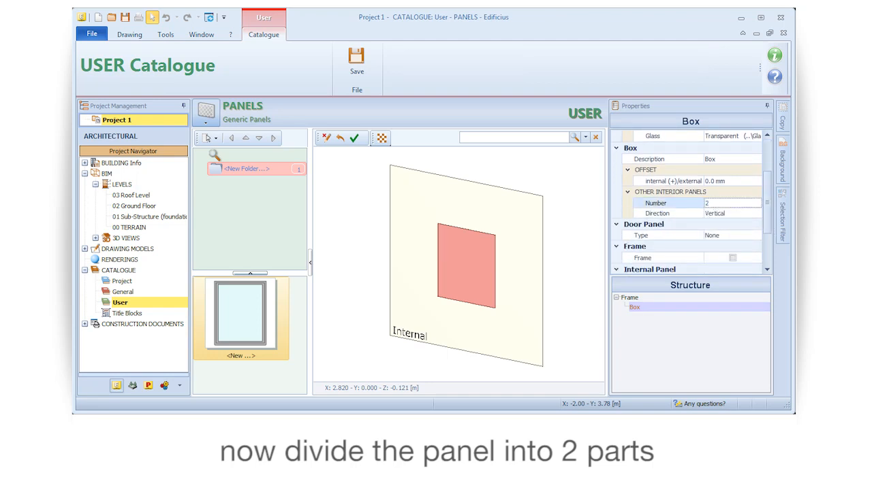
type("2")
key("Return")
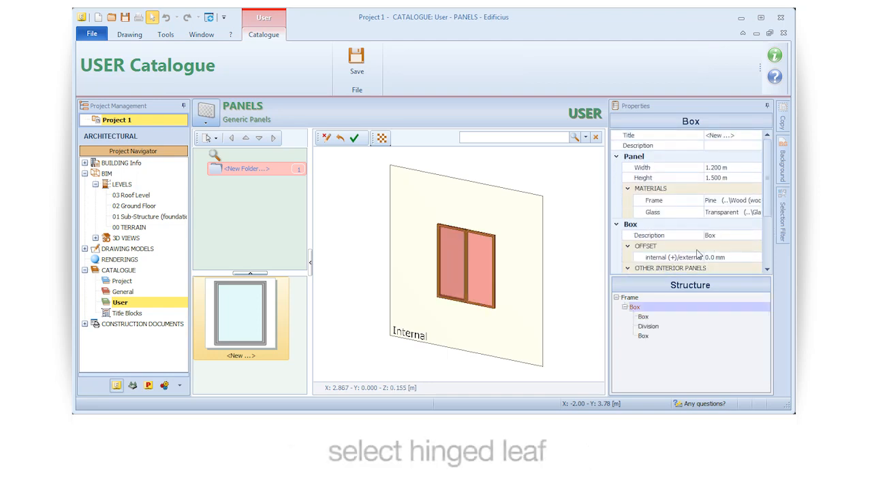
Set the door panel type of both halves to Hinged and check how the second leaf opens
left_click(450, 267)
left_click(484, 274, "shift")
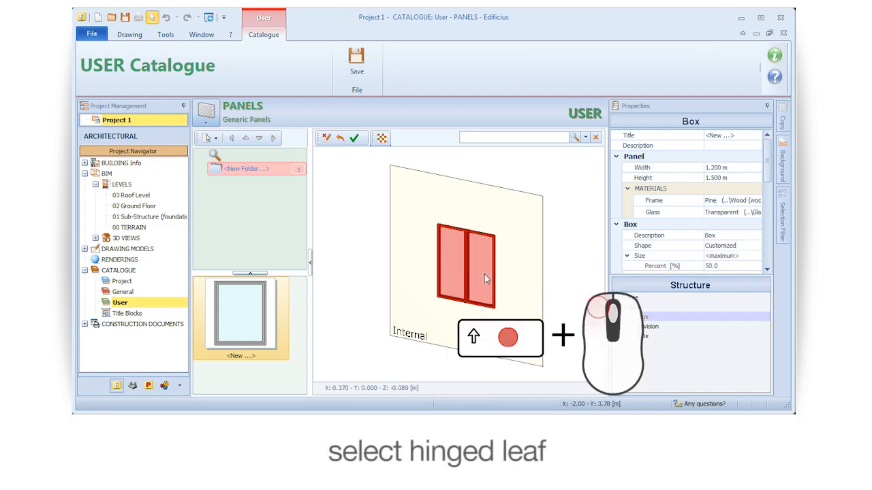
scroll(768, 183, "down", 5)
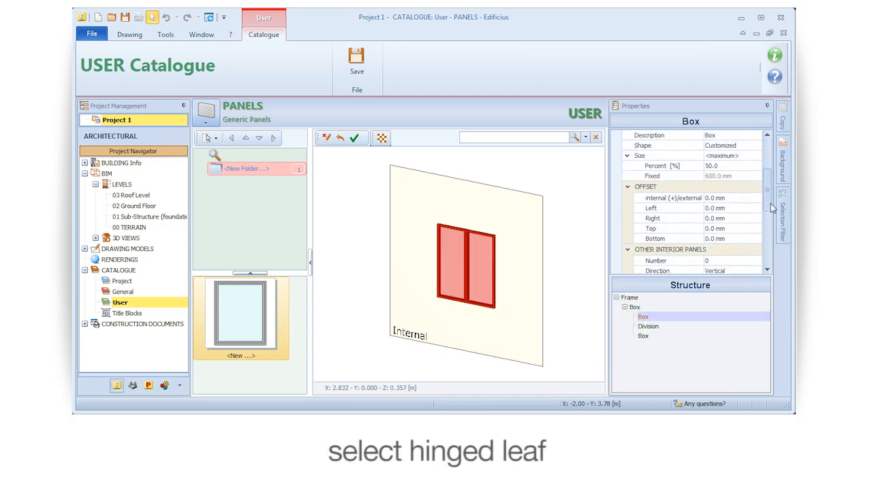
scroll(772, 221, "down", 1)
left_click(749, 220)
left_click(757, 220)
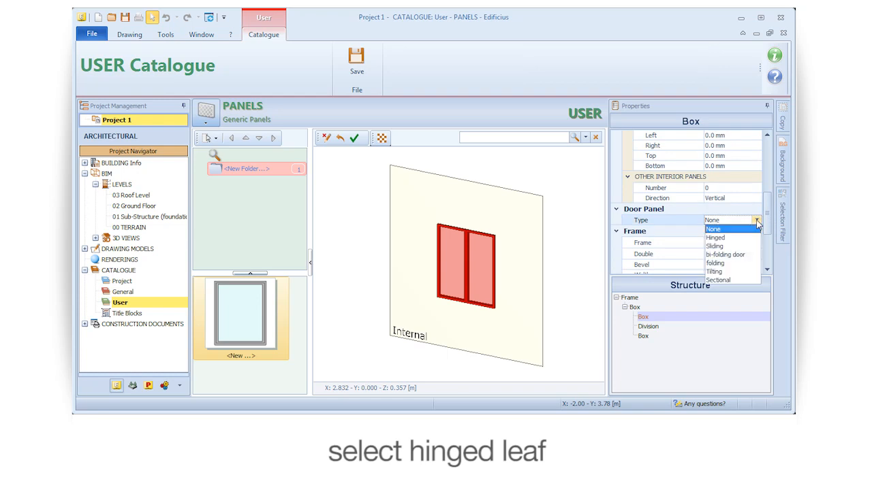
left_click(747, 237)
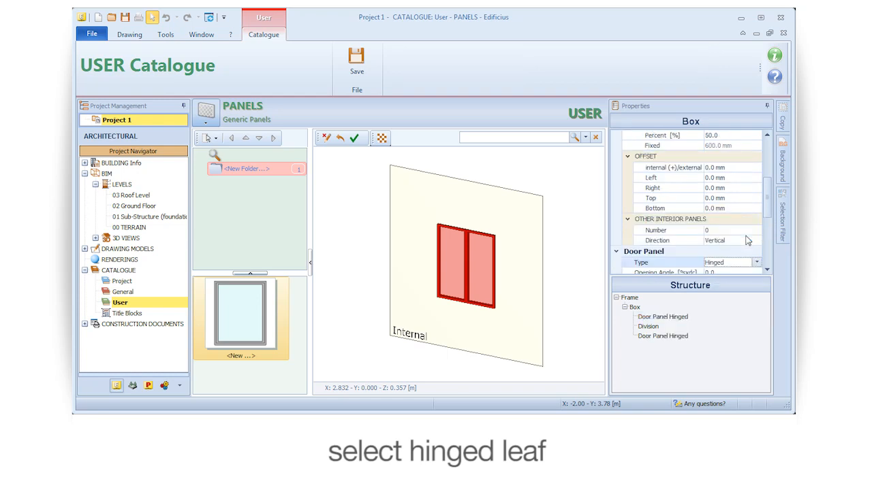
left_click(489, 285)
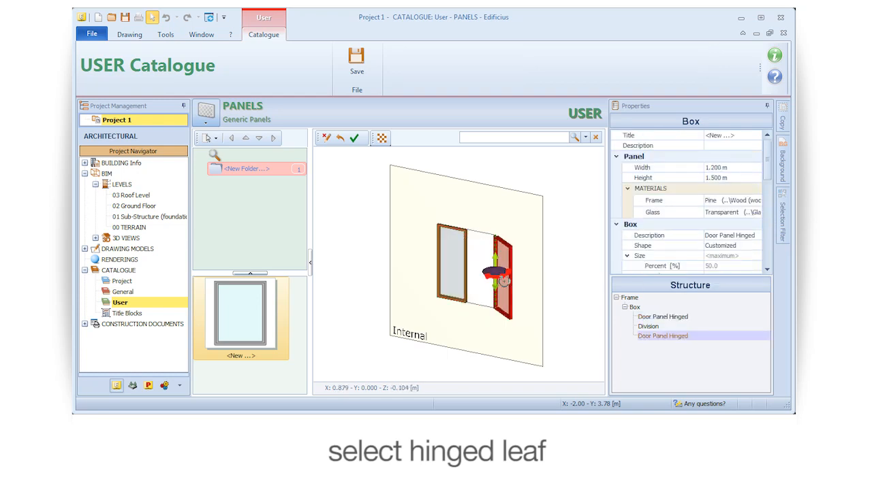
left_click(552, 277)
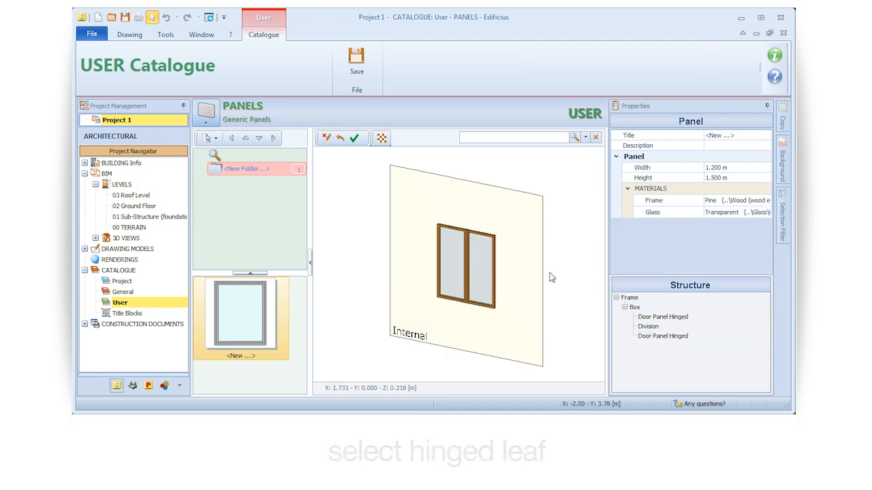
Hide the side and bottom frame members of both hinged leaves, leaving only the top one visible
left_click(450, 281)
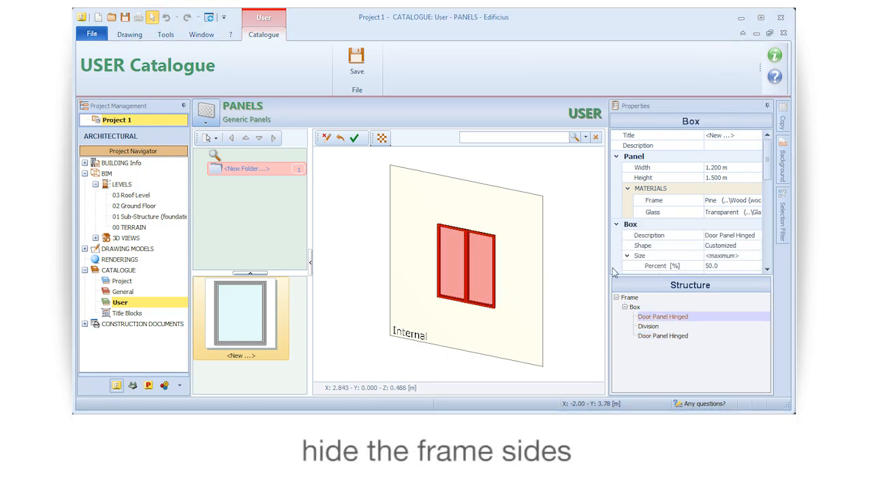
left_click_drag(762, 179, 757, 252)
left_click(722, 213)
left_click(755, 212)
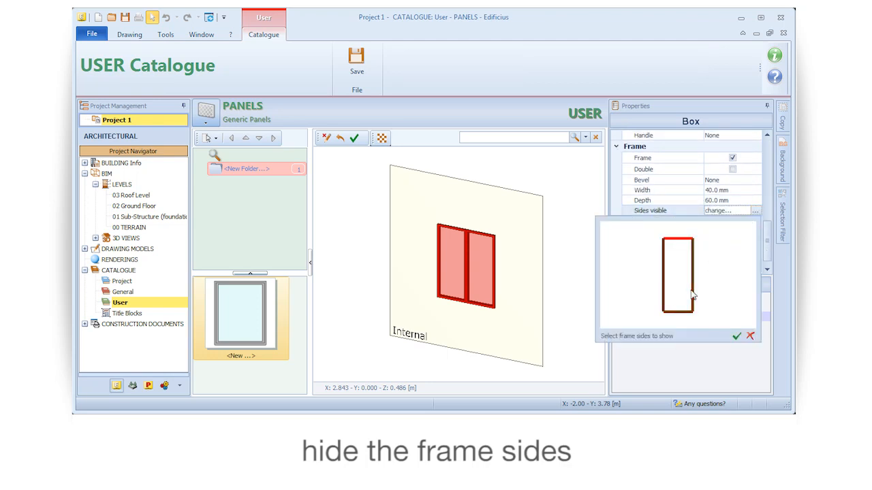
left_click(736, 337)
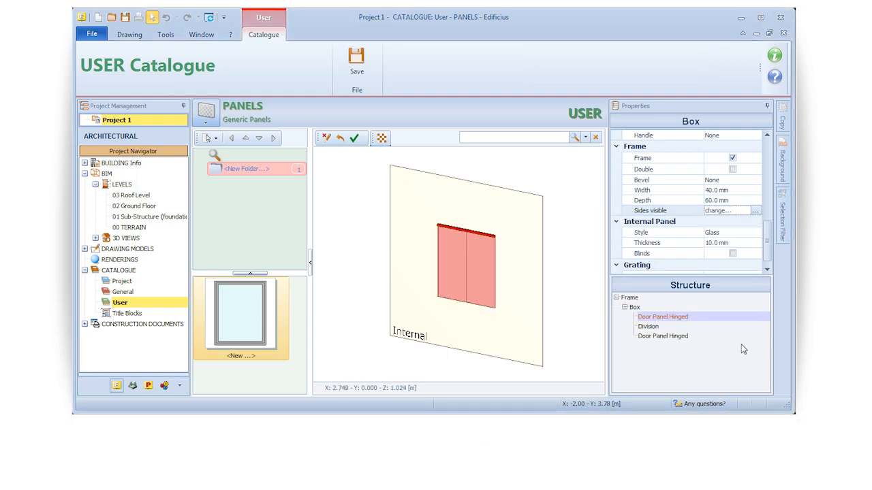
Set the frame of both hinged leaves to 60 mm width and 80 mm depth
left_click(728, 190)
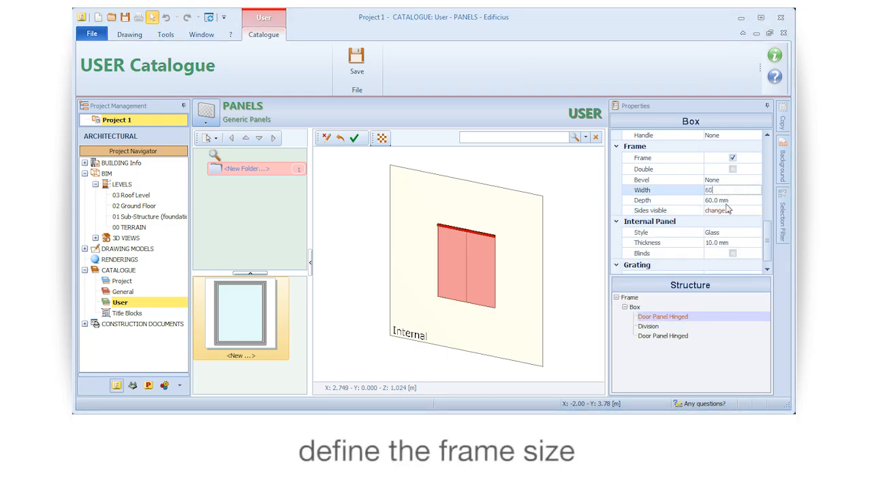
type("60")
left_click(734, 200)
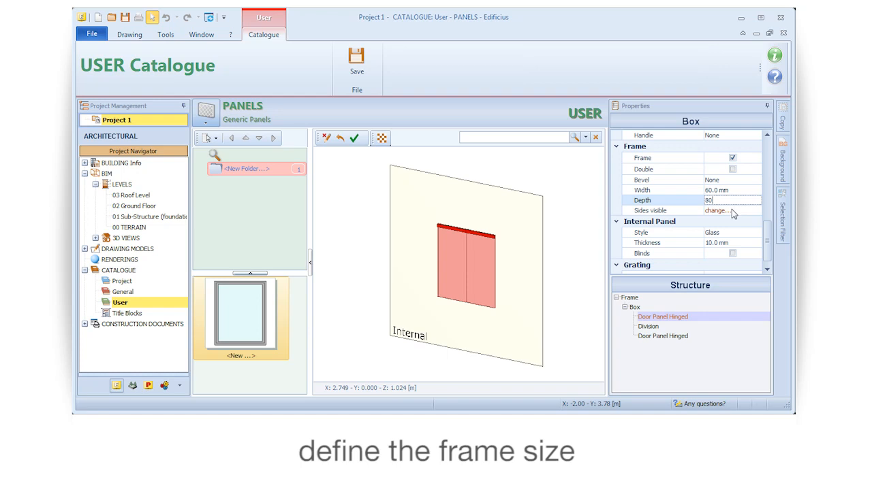
Add 1 interior panel inside each of the two hinged leaves
left_click(456, 270)
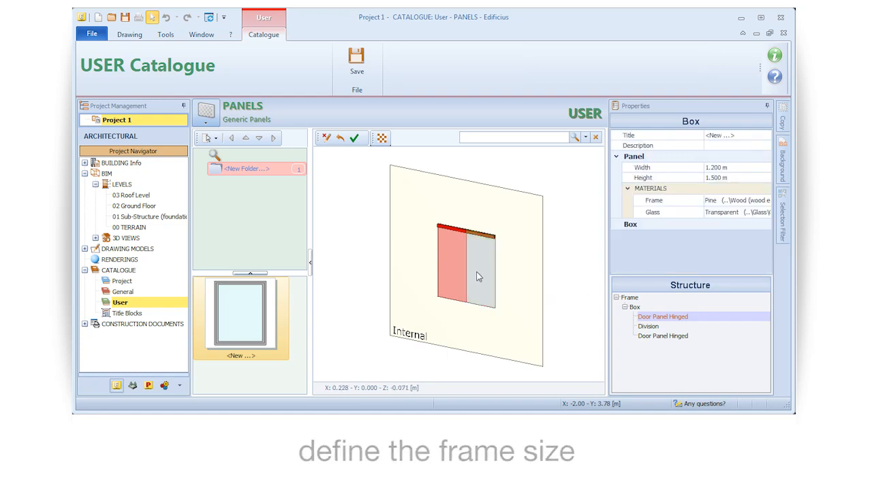
left_click(478, 272)
scroll(771, 177, "down", 2)
scroll(771, 177, "down", 4)
left_click(713, 230)
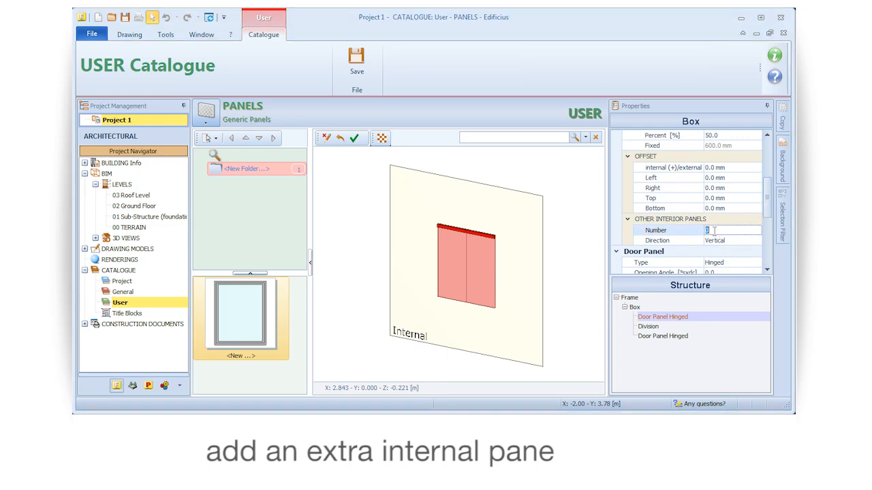
type("2")
key("Return")
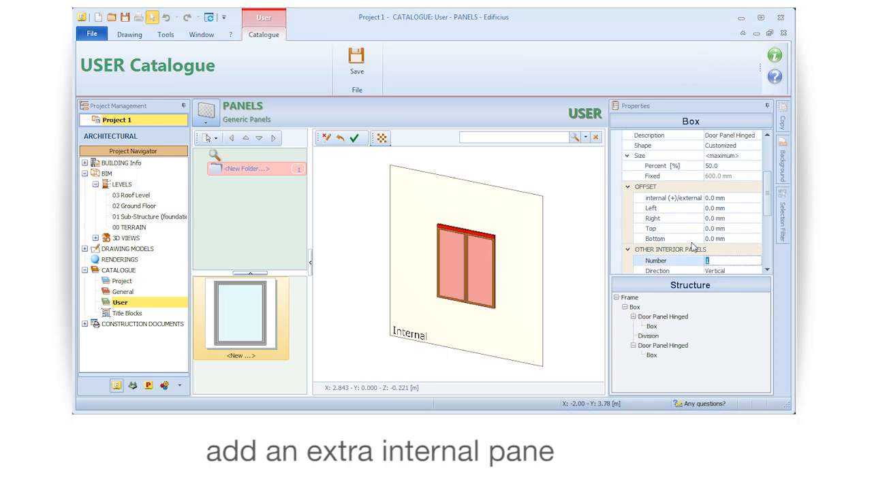
Hide the top and bottom frame members of both inner panes, keeping only the vertical sides visible
left_click(477, 282)
left_click(447, 273)
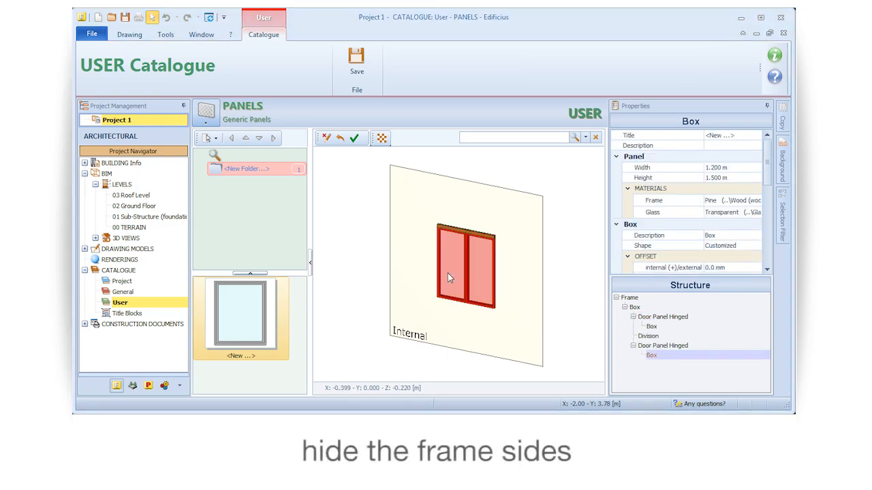
left_click_drag(766, 170, 773, 230)
left_click(724, 257)
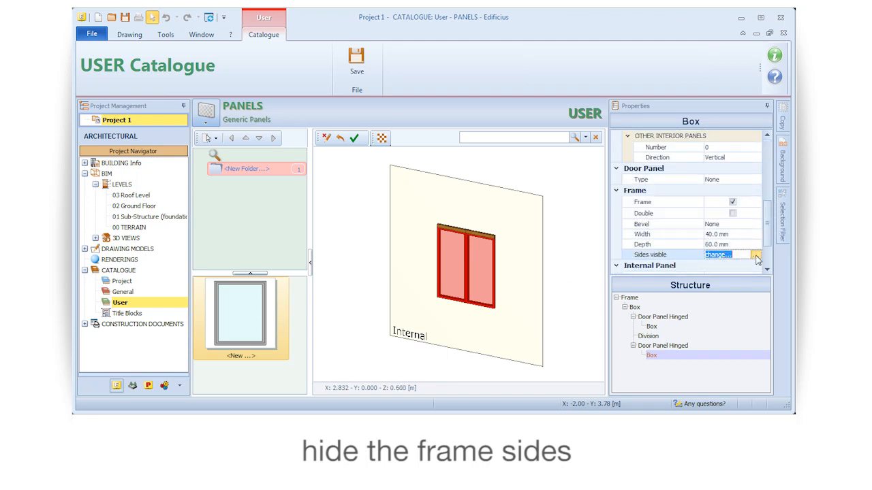
left_click(755, 257)
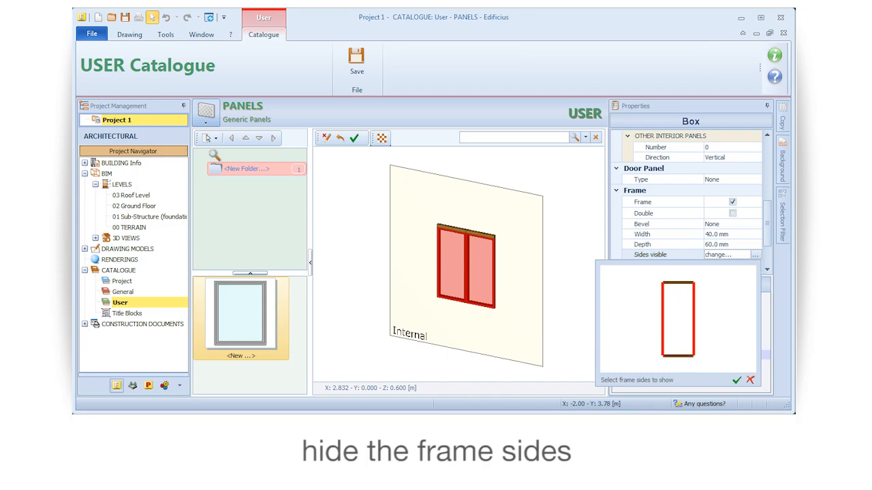
left_click(736, 380)
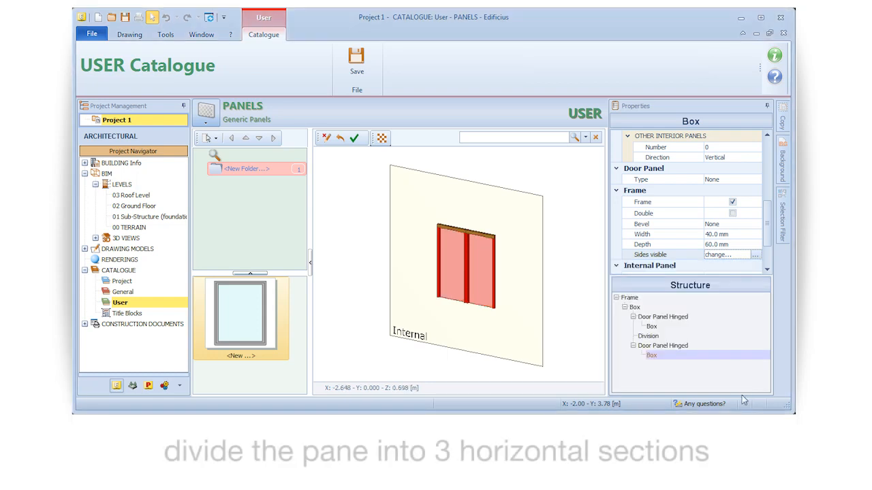
Divide each of the two inner panes into 3 interior panels
left_click_drag(767, 226, 770, 205)
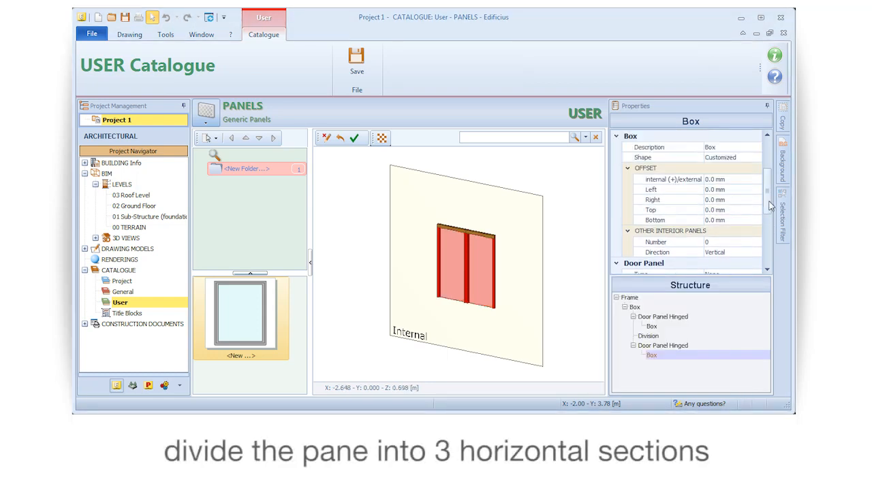
left_click(717, 242)
type("3")
key("Return")
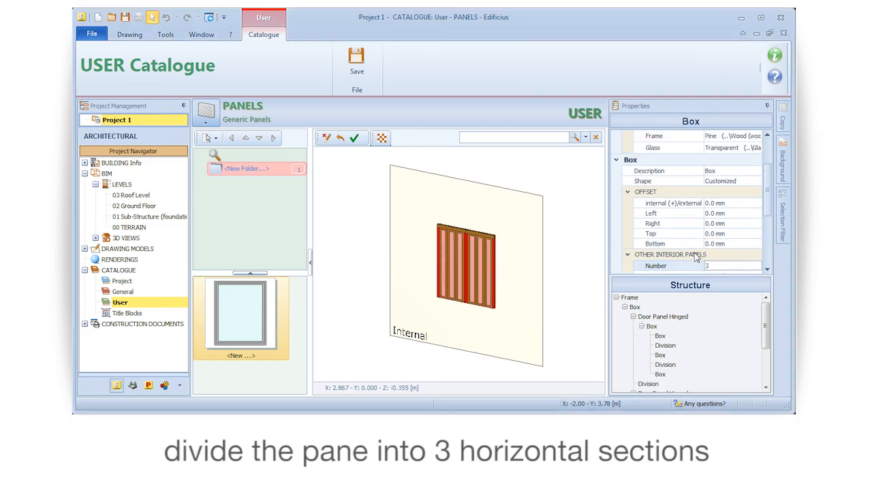
Set the direction of the three interior panels in both inner panes to Horizontal
left_click_drag(768, 208, 768, 229)
left_click(728, 220)
left_click(756, 220)
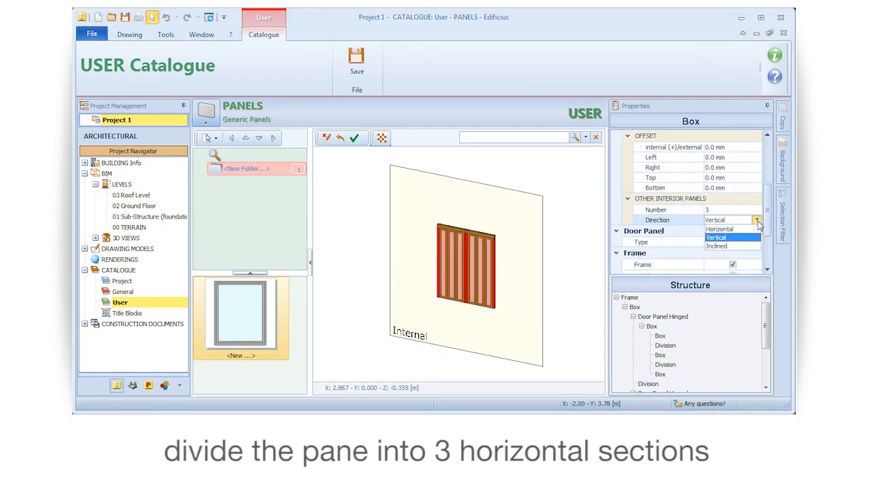
left_click(730, 229)
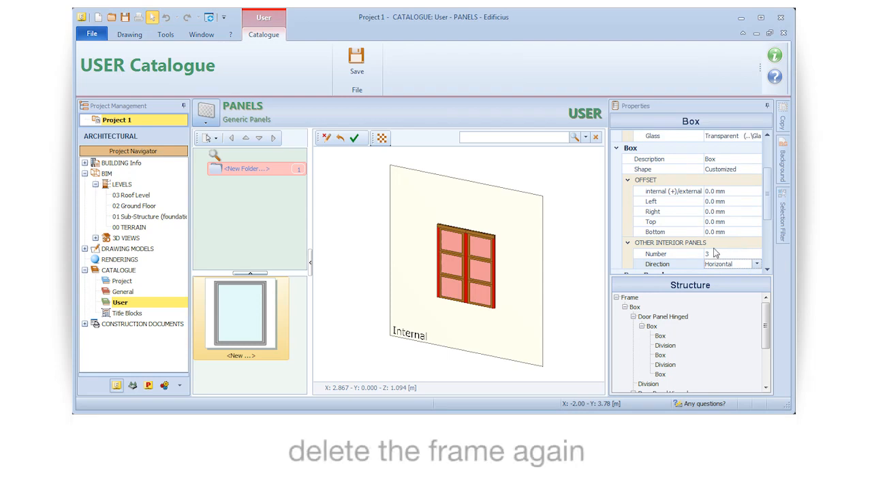
Remove the frame from all six horizontal sections of the two leaves
left_click(453, 248)
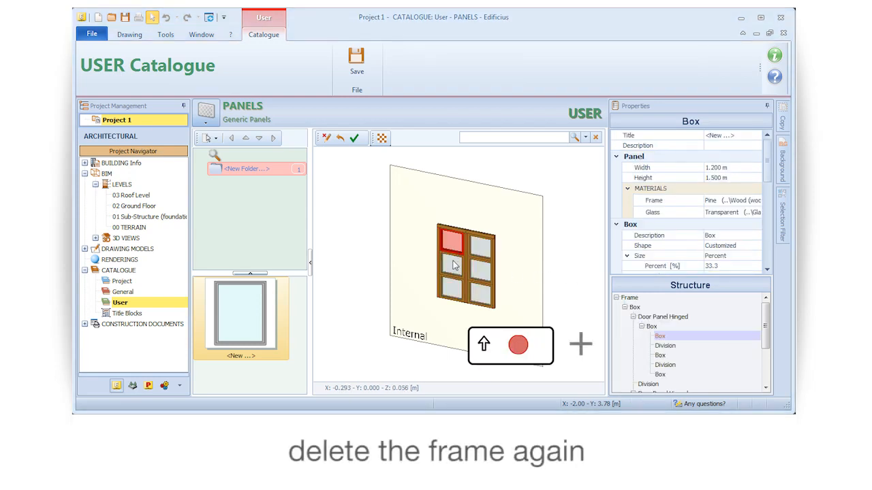
left_click(455, 264, "shift")
left_click(456, 286, "shift")
left_click(481, 249, "shift")
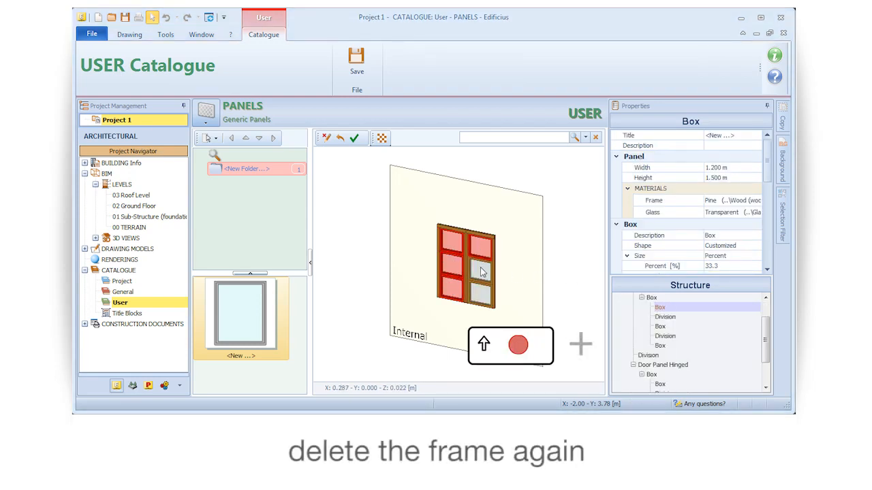
left_click(482, 271, "shift")
left_click(480, 298, "shift")
left_click_drag(764, 172, 767, 238)
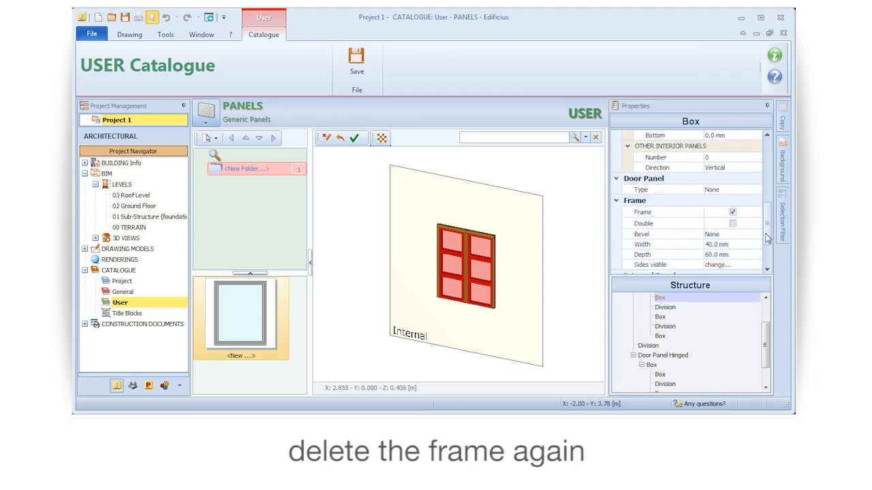
left_click(732, 213)
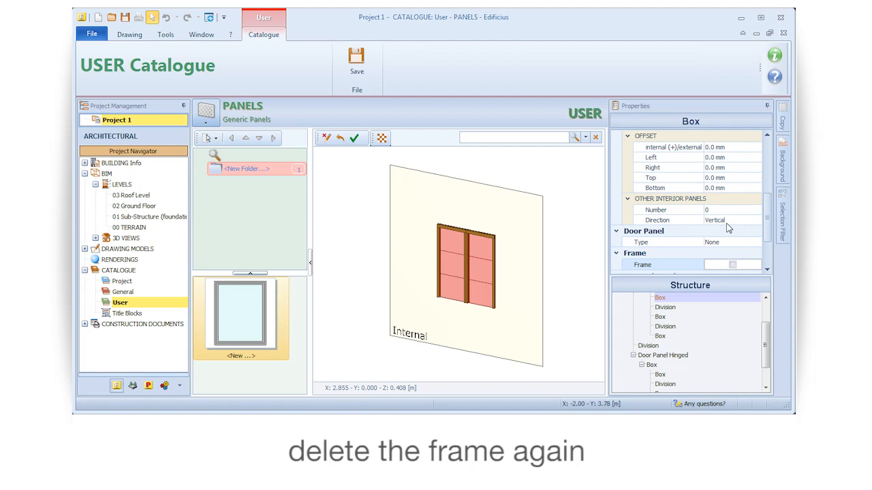
Set the overall height of the panel to 1.000 m
left_click_drag(767, 231, 768, 172)
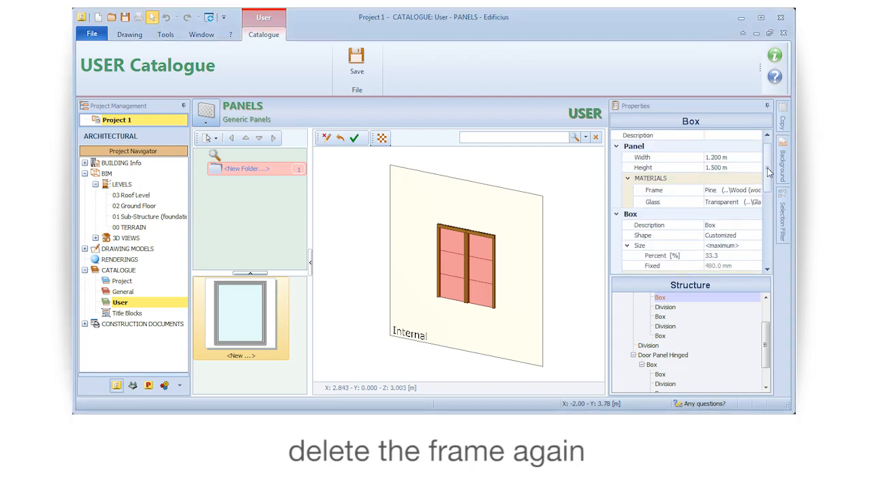
left_click(735, 167)
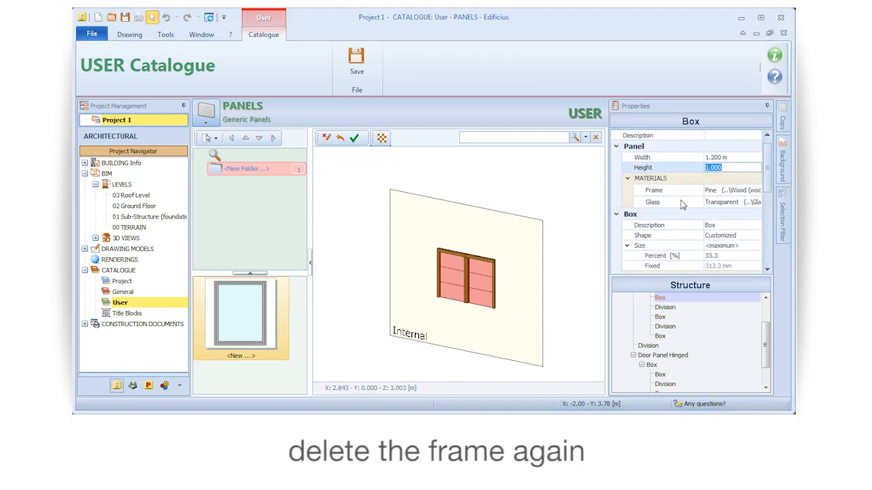
scroll(517, 327, "up", 3)
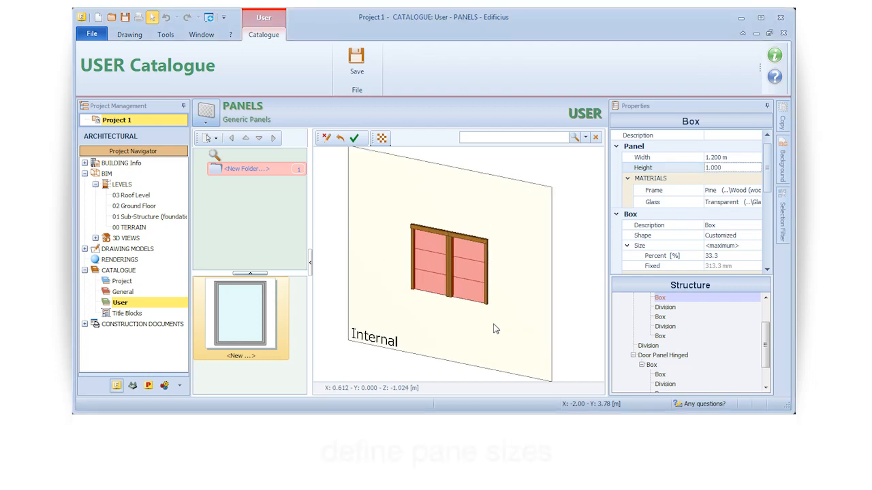
Give the top section of both leaves a fixed size of 100 mm
left_click(431, 250)
left_click(466, 253, "shift")
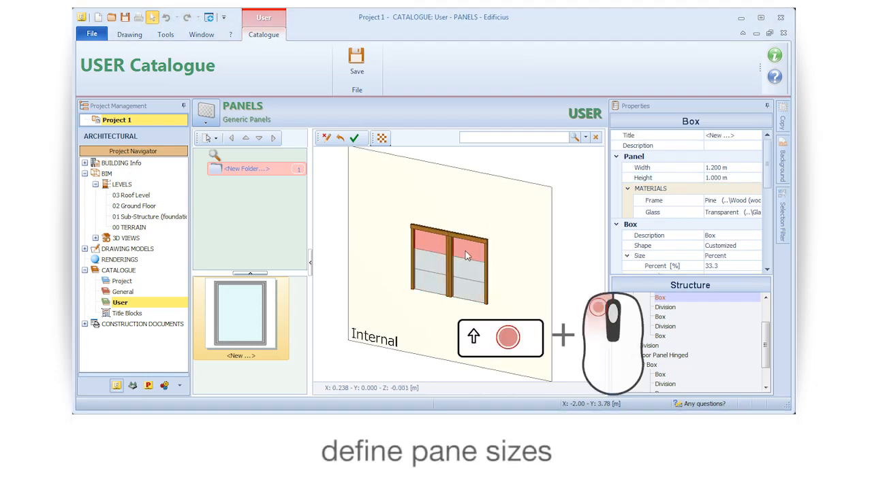
left_click_drag(766, 174, 766, 195)
left_click(743, 205)
left_click(756, 203)
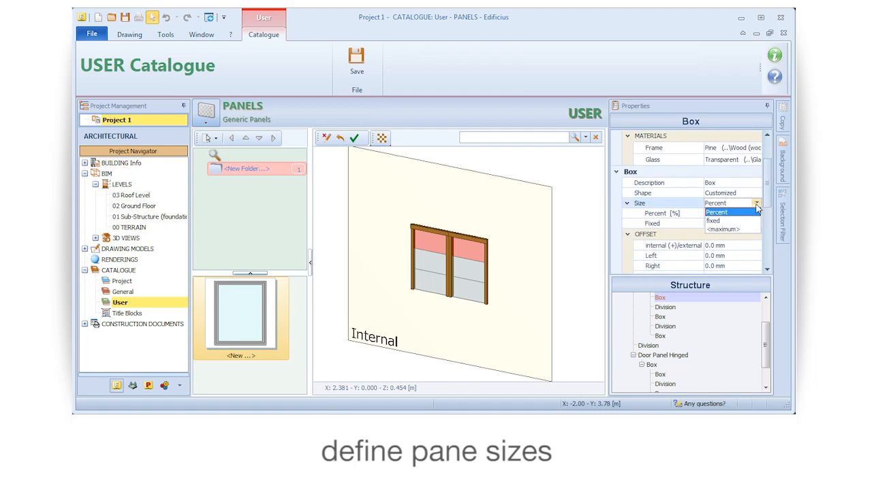
left_click(721, 229)
scroll(770, 198, "down", 3)
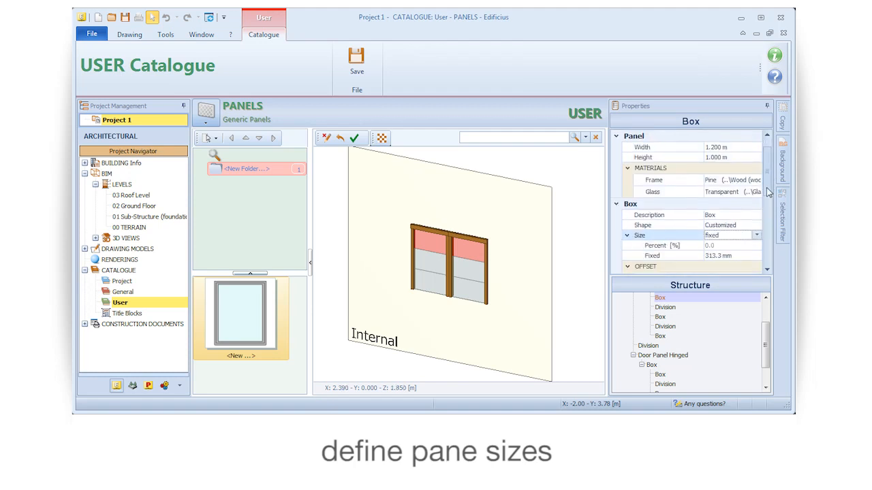
left_click(739, 200)
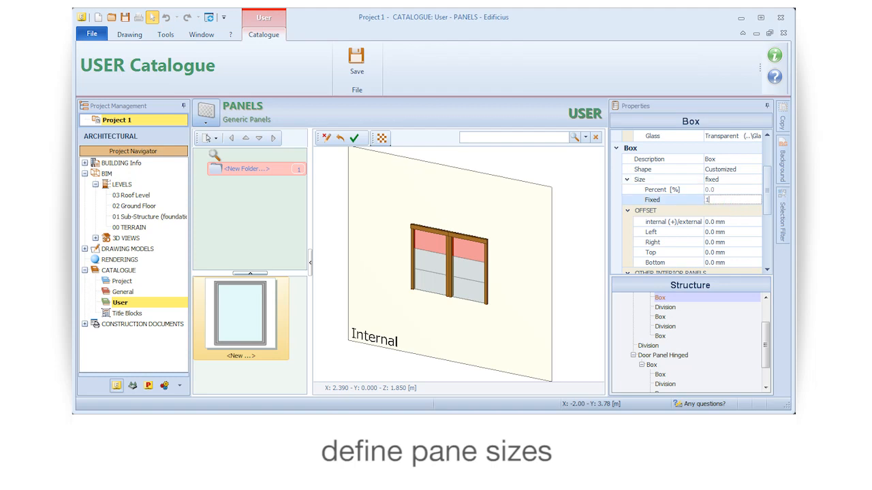
key("Return")
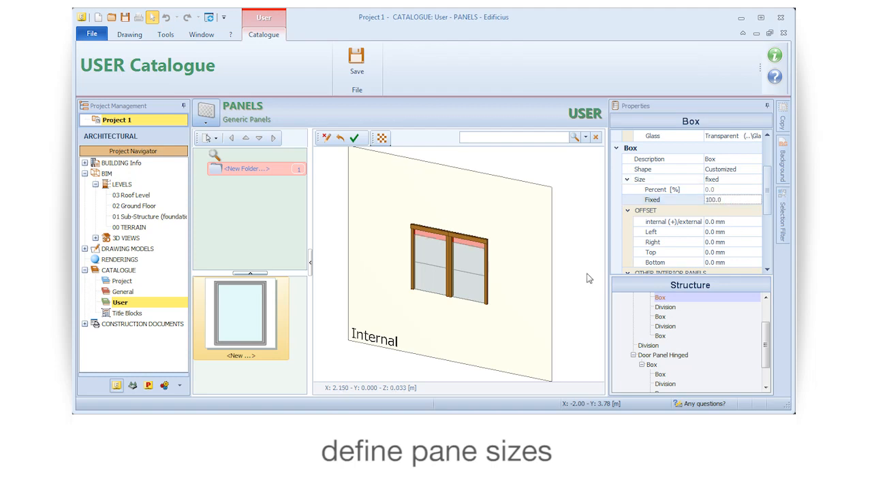
Give the middle section of both leaves a fixed size of 700 mm
left_click(476, 257)
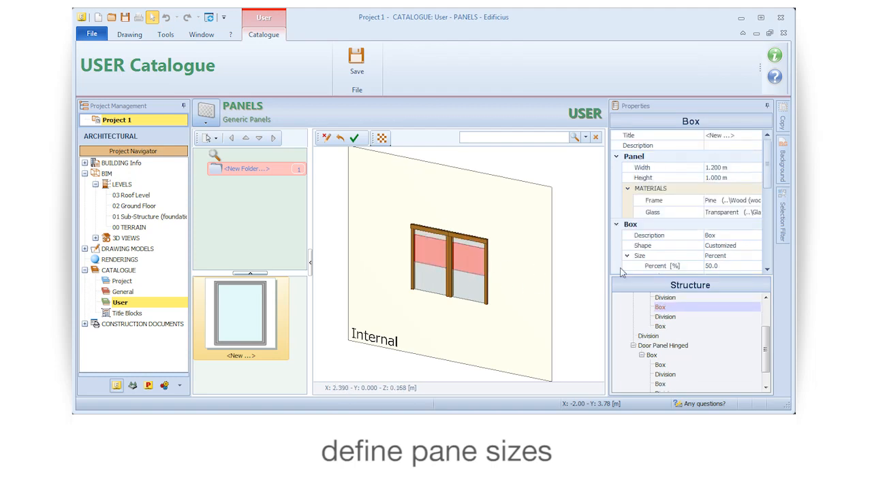
scroll(764, 202, "down", 3)
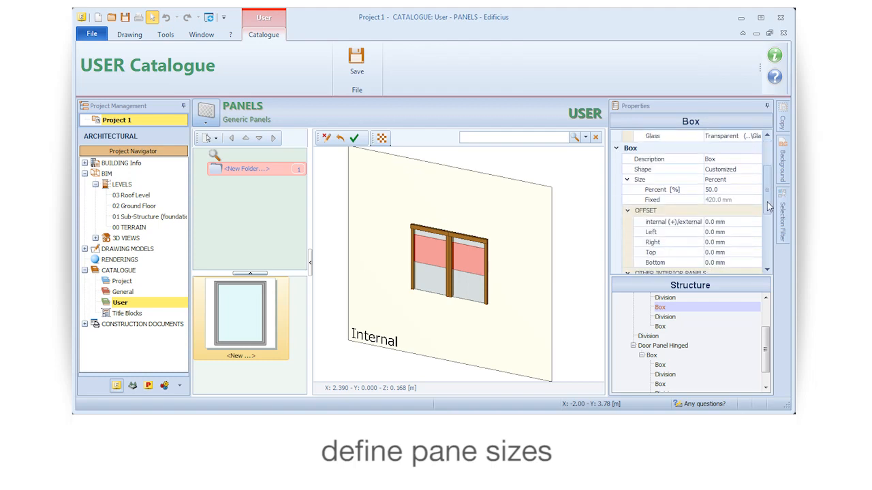
left_click(734, 179)
left_click(756, 179)
left_click(718, 198)
scroll(767, 195, "down", 2)
scroll(767, 205, "down", 2)
left_click(739, 178)
type("700")
key("Return")
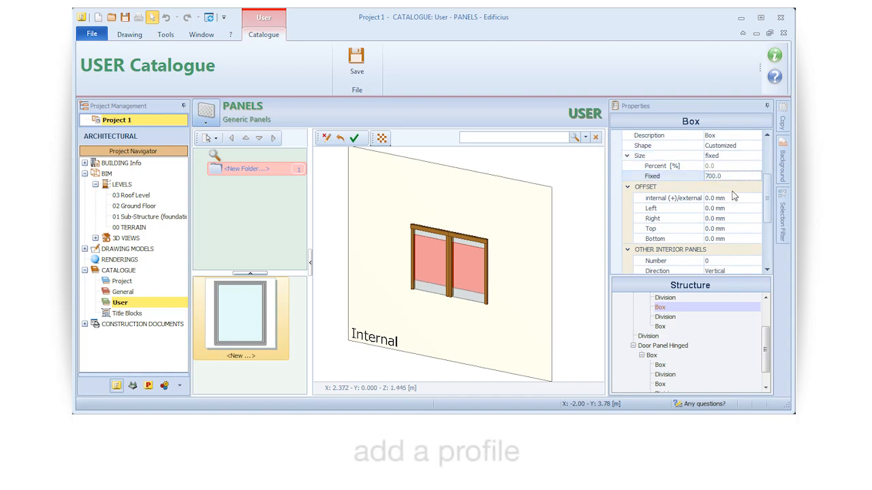
Add a profile to both divisions between the sections of the first hinged leaf
left_click_drag(767, 340, 767, 320)
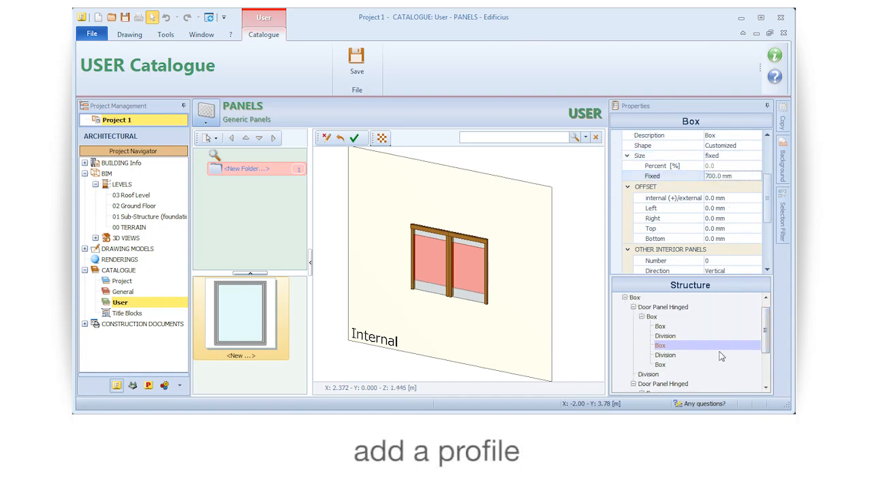
left_click(668, 337)
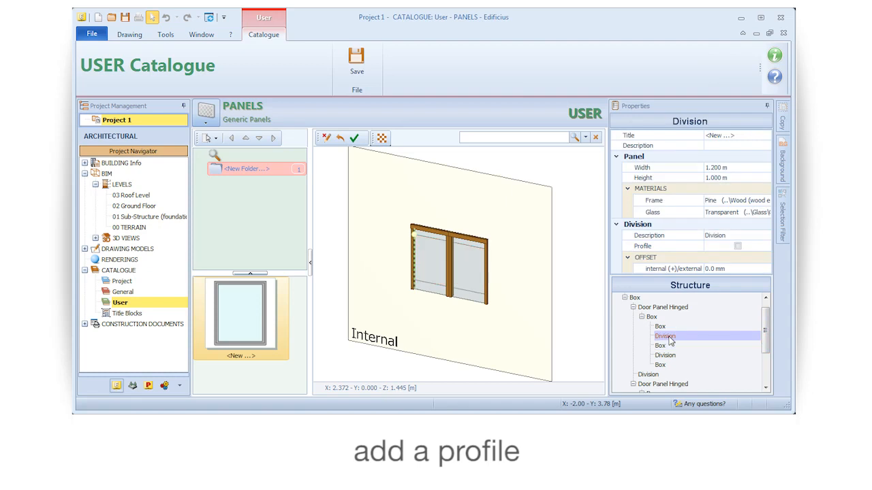
left_click(737, 246)
left_click(666, 355)
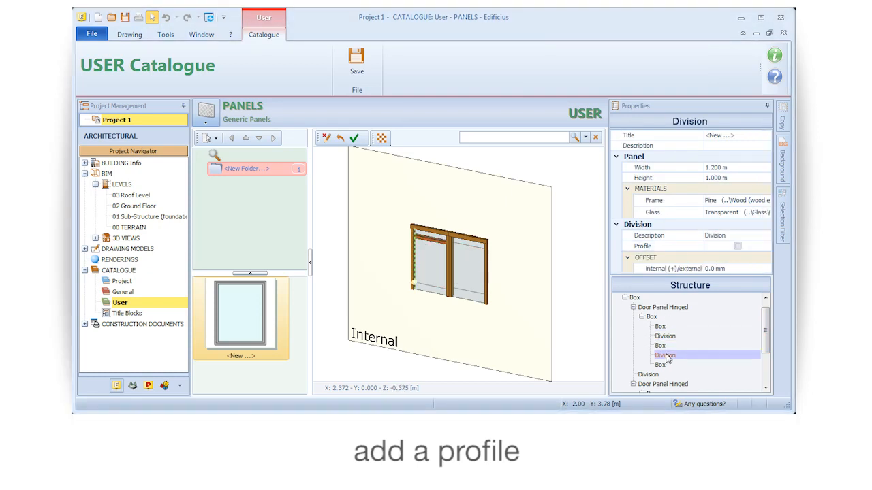
left_click(734, 246)
scroll(455, 298, "up", 3)
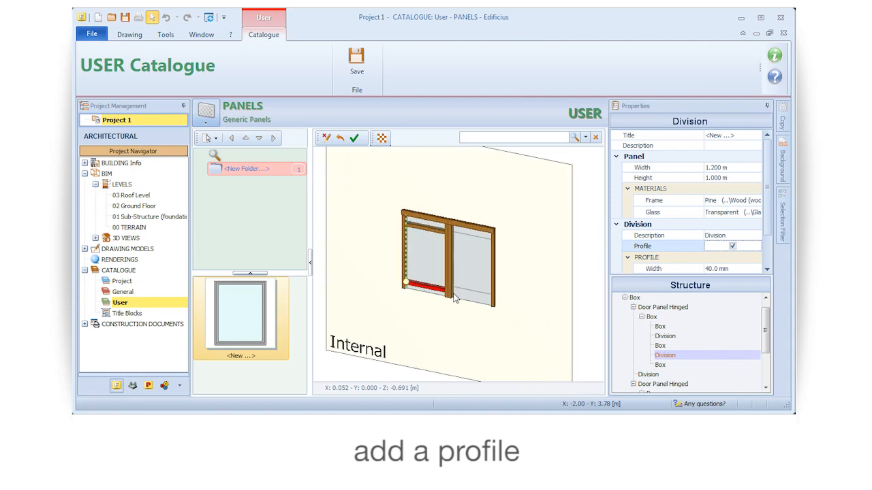
Add a profile to both divisions between the sections of the second hinged leaf
left_click_drag(764, 340, 767, 367)
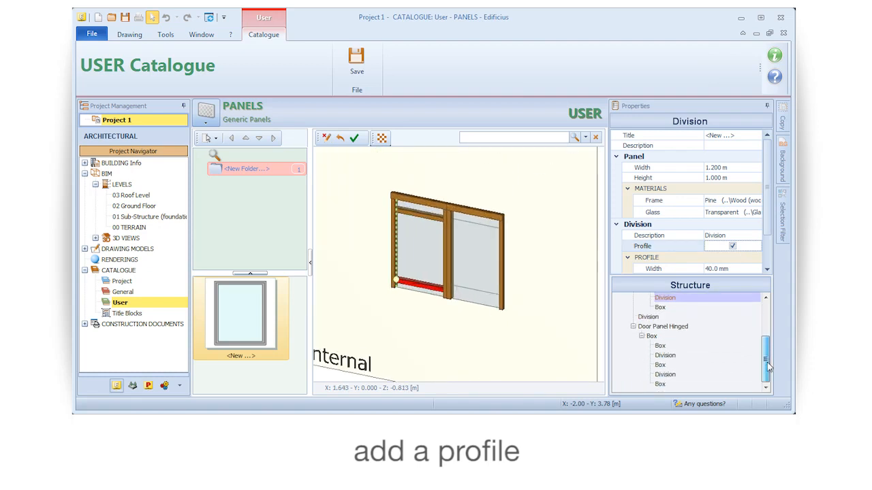
left_click(670, 360)
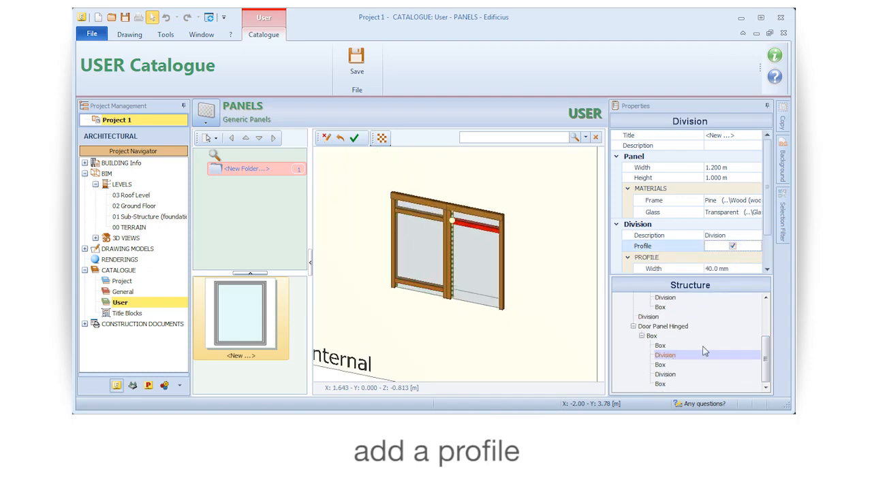
left_click(669, 375)
left_click(732, 245)
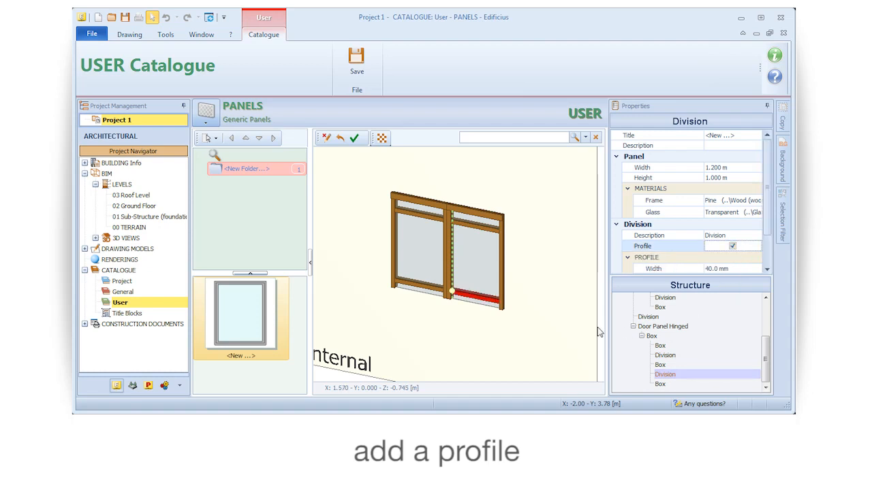
Give the central sections of both leaves a Simple grating with Vertical direction and set their internal panel style to Empty
left_click(474, 262)
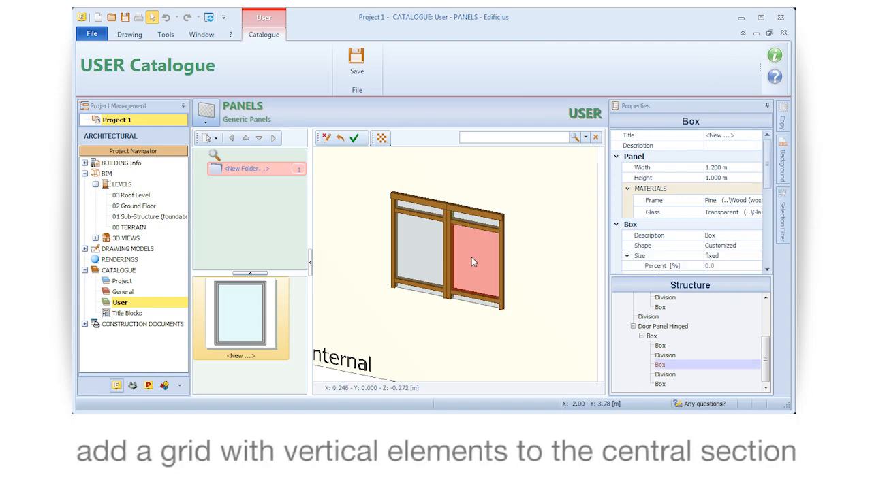
left_click(403, 254, "ctrl")
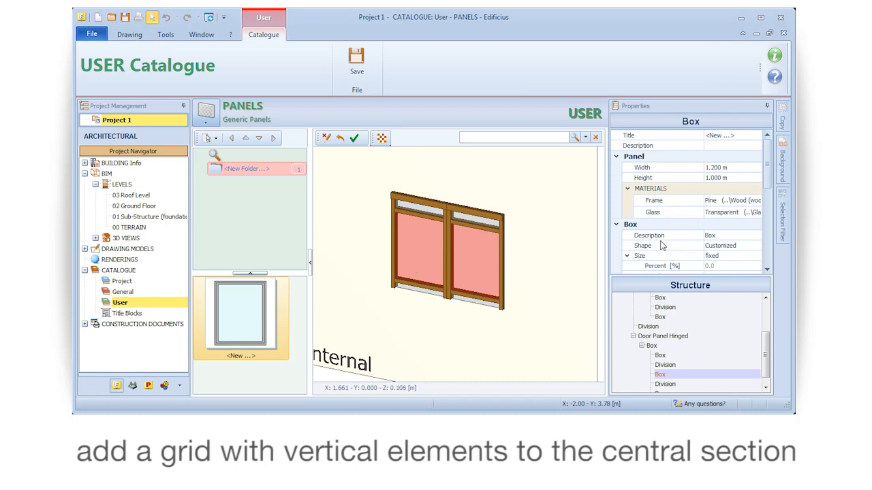
left_click_drag(762, 172, 768, 254)
left_click(727, 268)
left_click(756, 267)
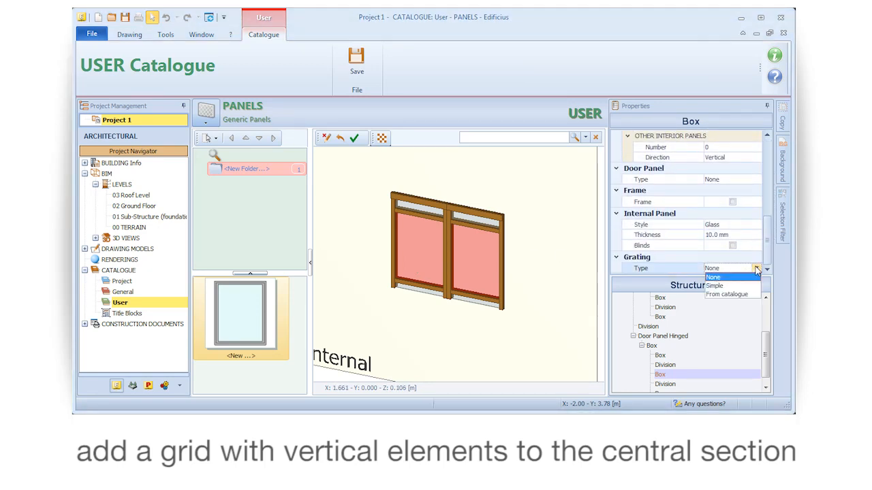
left_click(735, 285)
left_click_drag(768, 225, 771, 250)
left_click(726, 180)
left_click(756, 179)
left_click(733, 204)
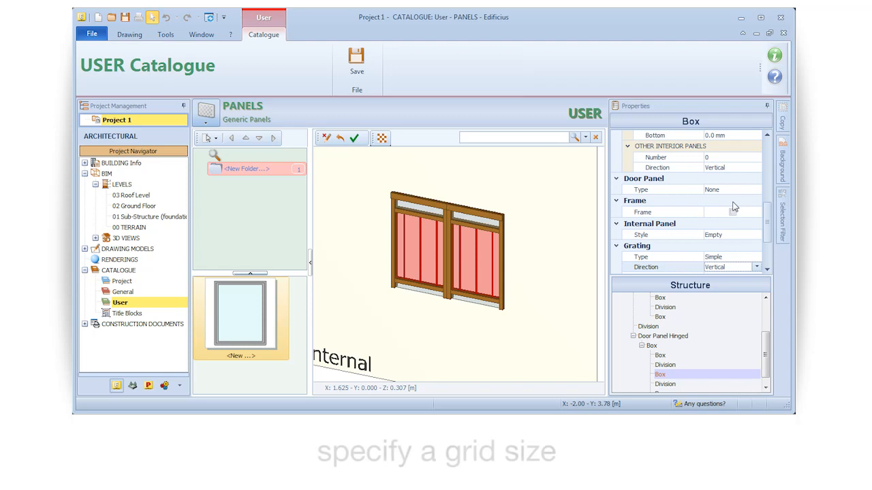
Set the vertical grating bars to 20 mm width, 20 mm height and 100 mm span
left_click_drag(767, 217, 768, 239)
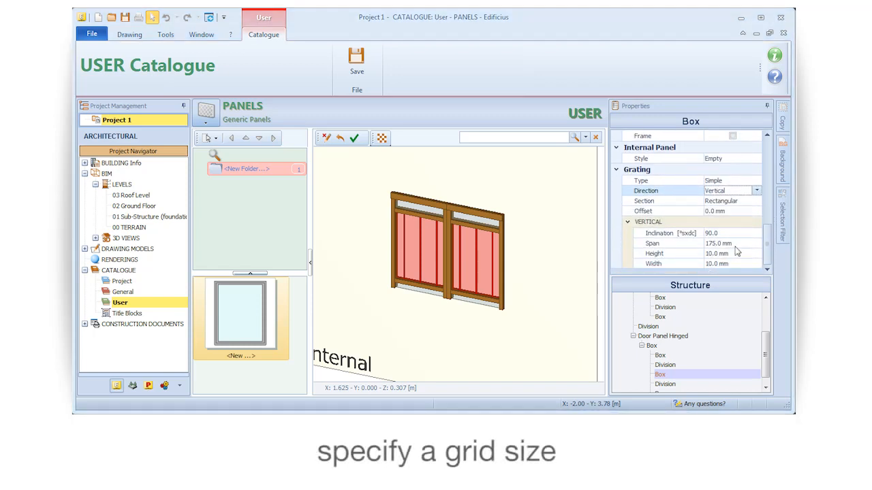
left_click(731, 264)
left_click(720, 254)
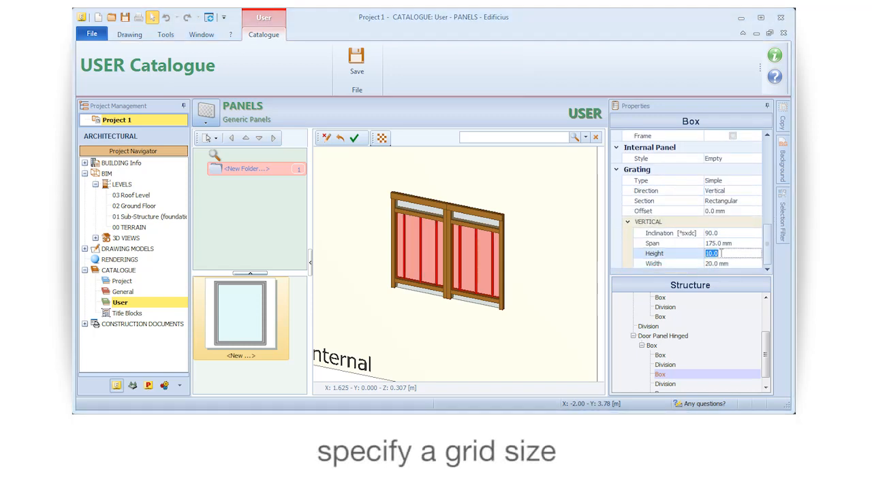
type("20")
left_click(734, 244)
type("100")
key("Return")
left_click(733, 243)
left_click_drag(766, 240, 773, 143)
Apply the Steel material from Metals and Alloys to the frame of the whole panel
left_click(520, 217)
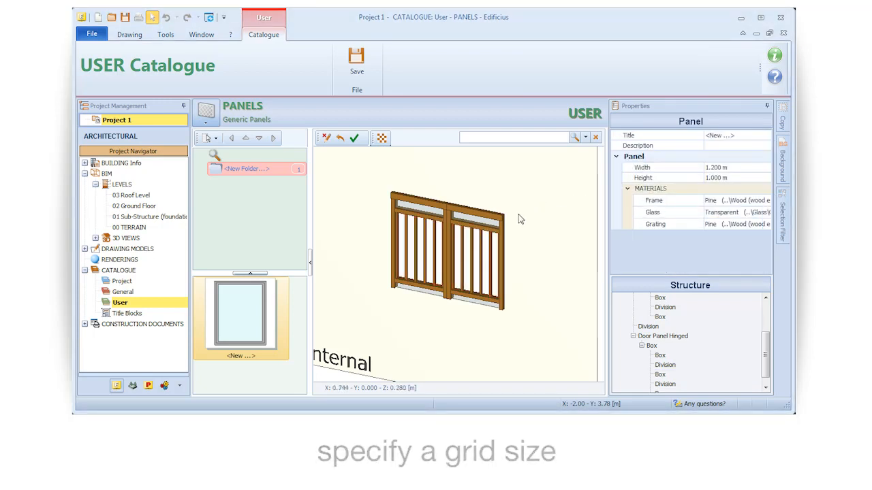
left_click_drag(703, 207, 681, 207)
left_click(706, 202)
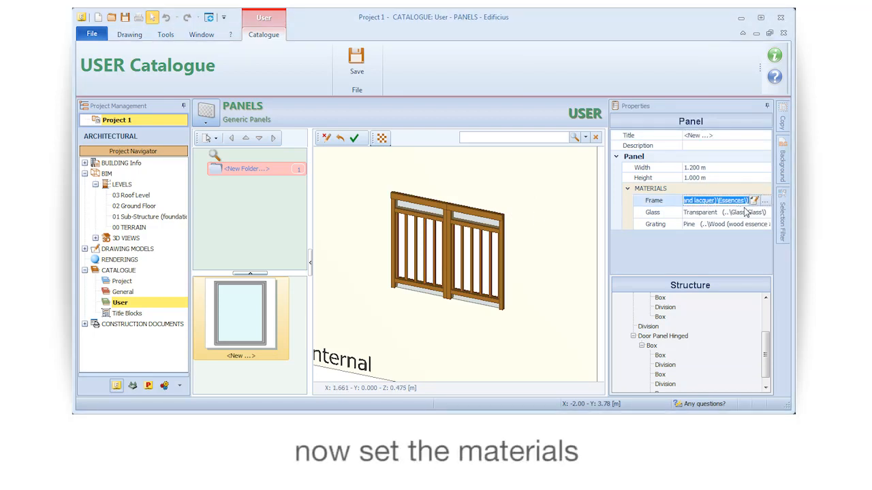
left_click(764, 202)
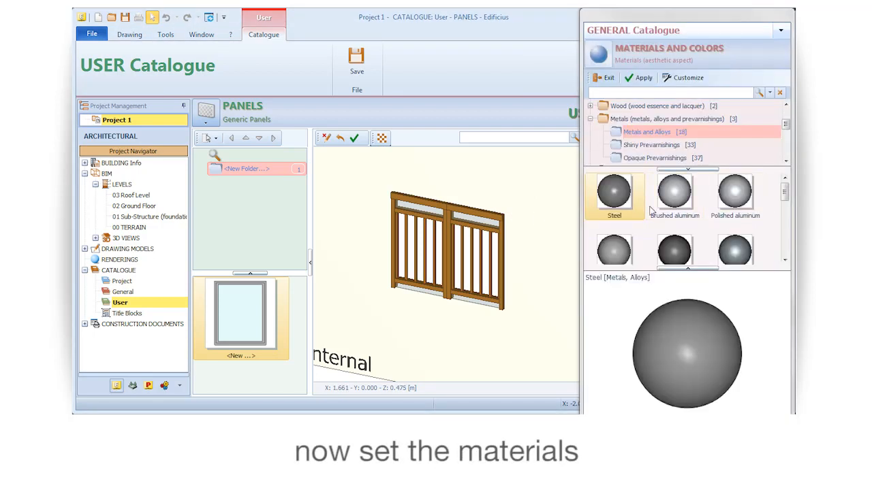
left_click(638, 79)
Apply the Steel material from Metals and Alloys to the panel's grating
left_click(700, 227)
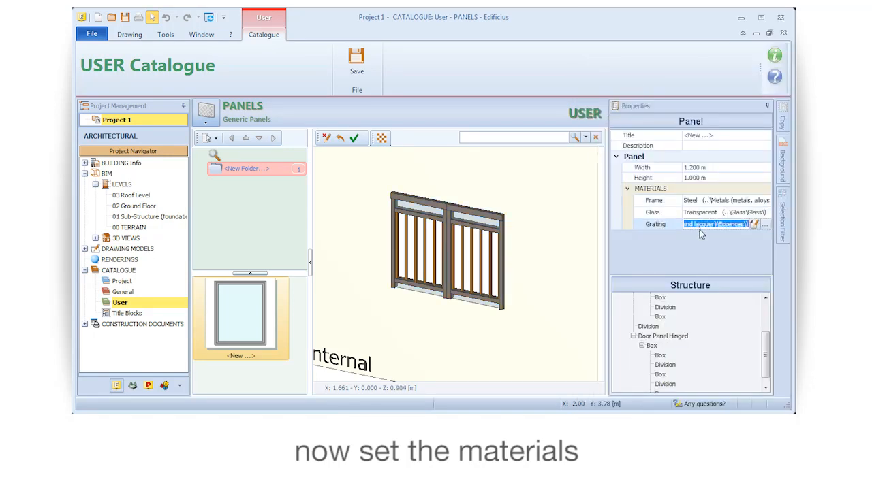
left_click(764, 225)
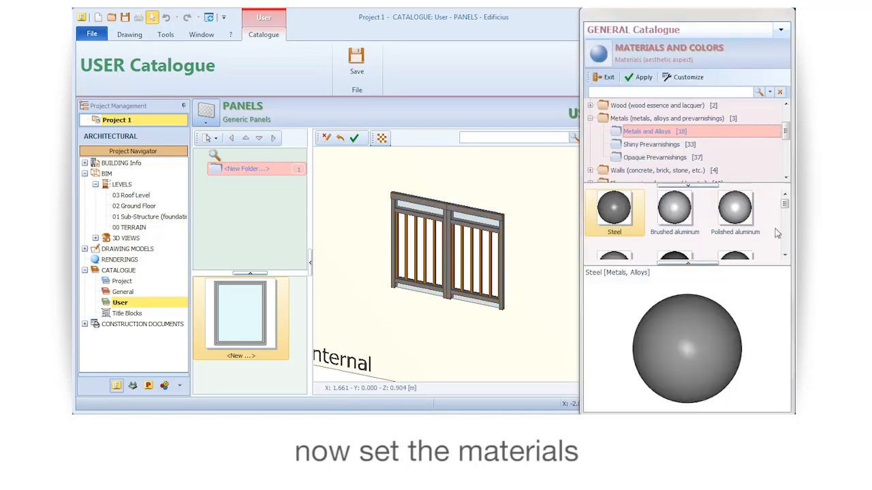
left_click(640, 79)
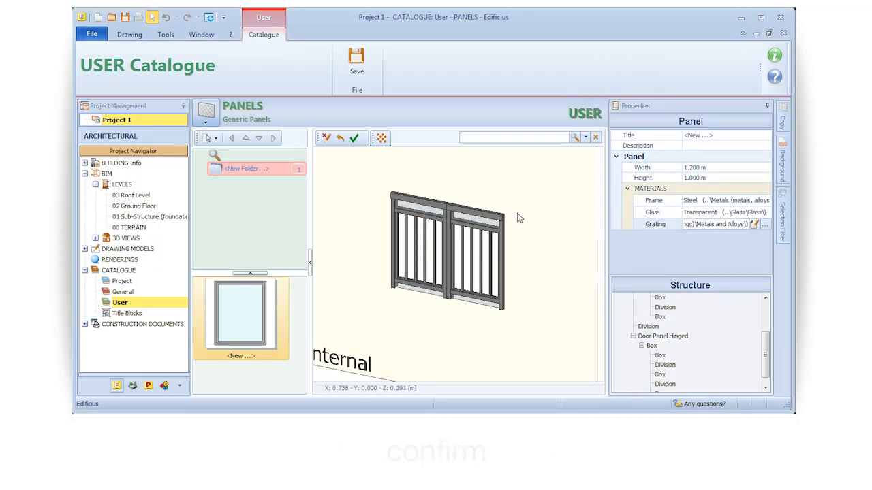
Confirm the panel edits and save the panel in the user catalogue
left_click(355, 141)
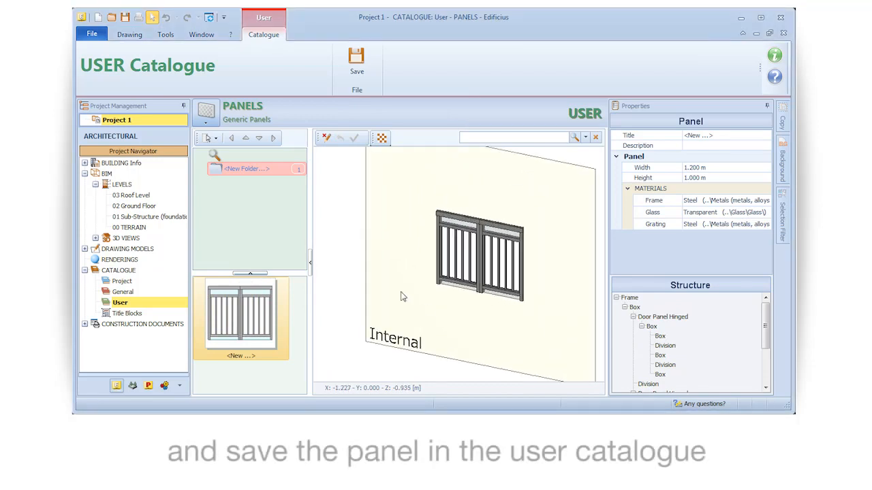
left_click(357, 72)
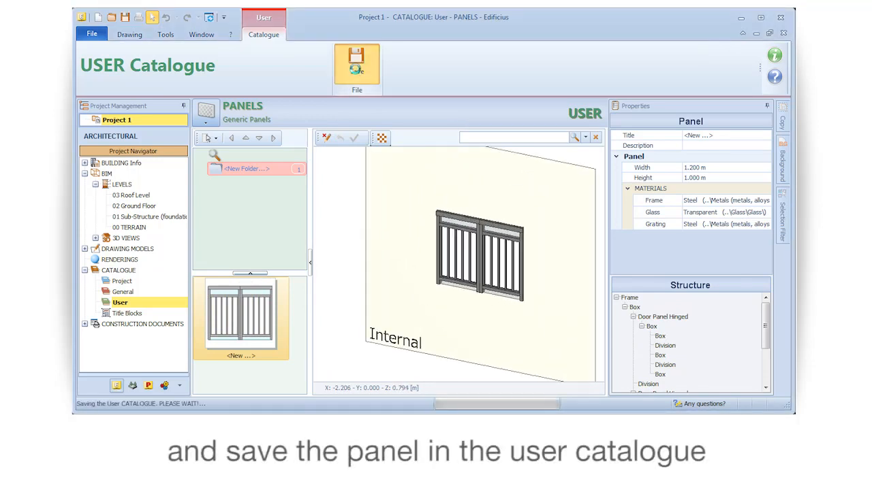